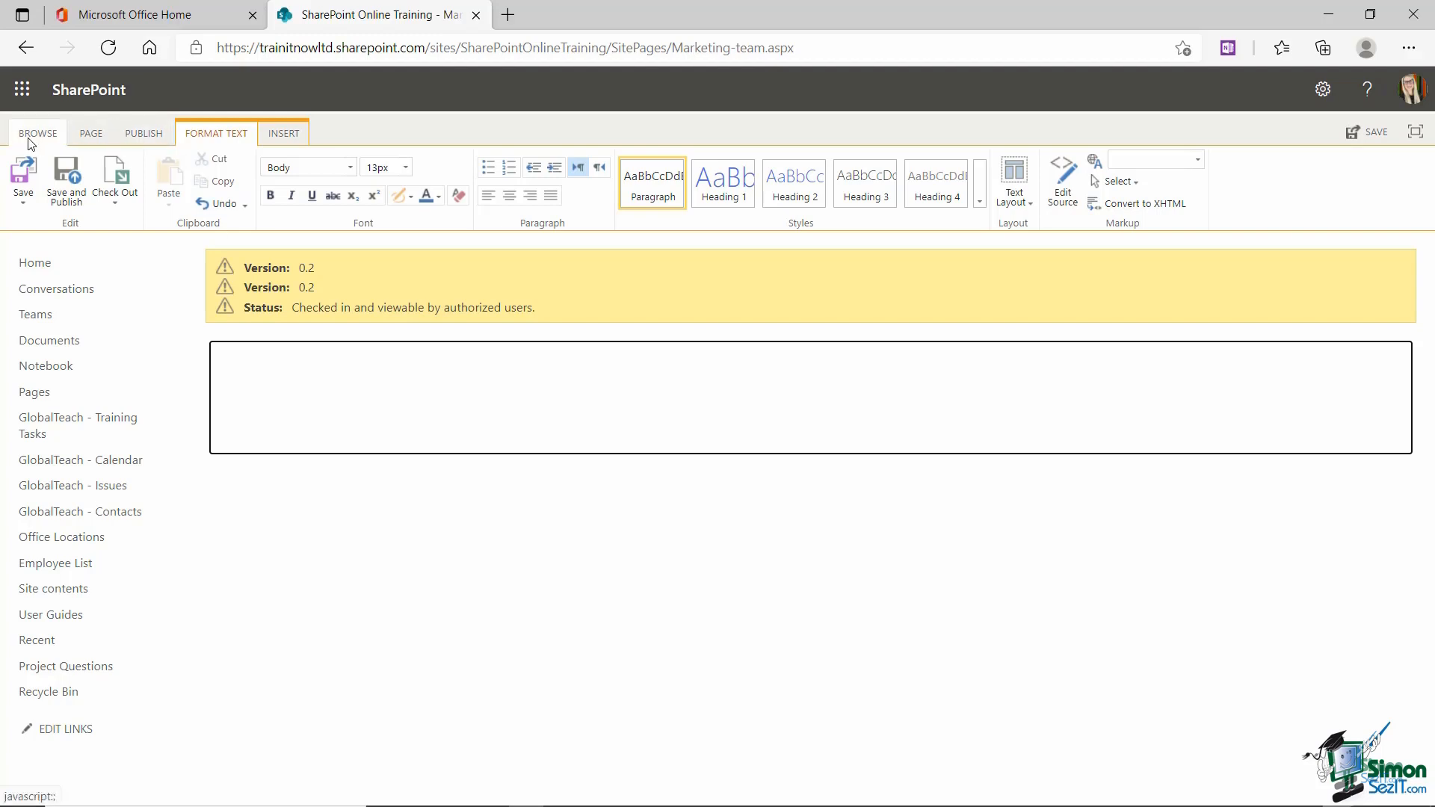
# Step: Switch the wiki page to the 'Two columns with header and footer' text layout
pyautogui.click(222, 136)
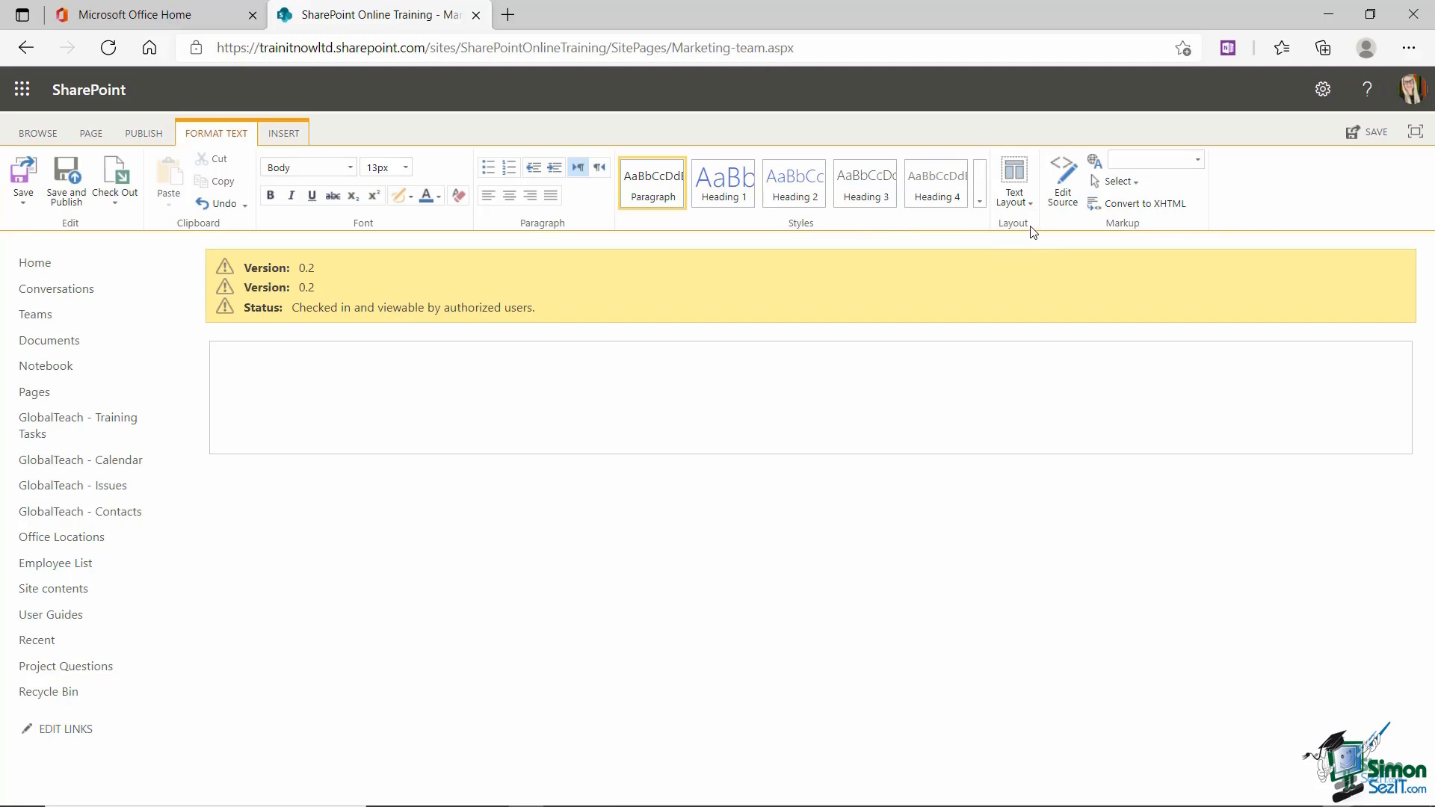
pyautogui.click(1027, 203)
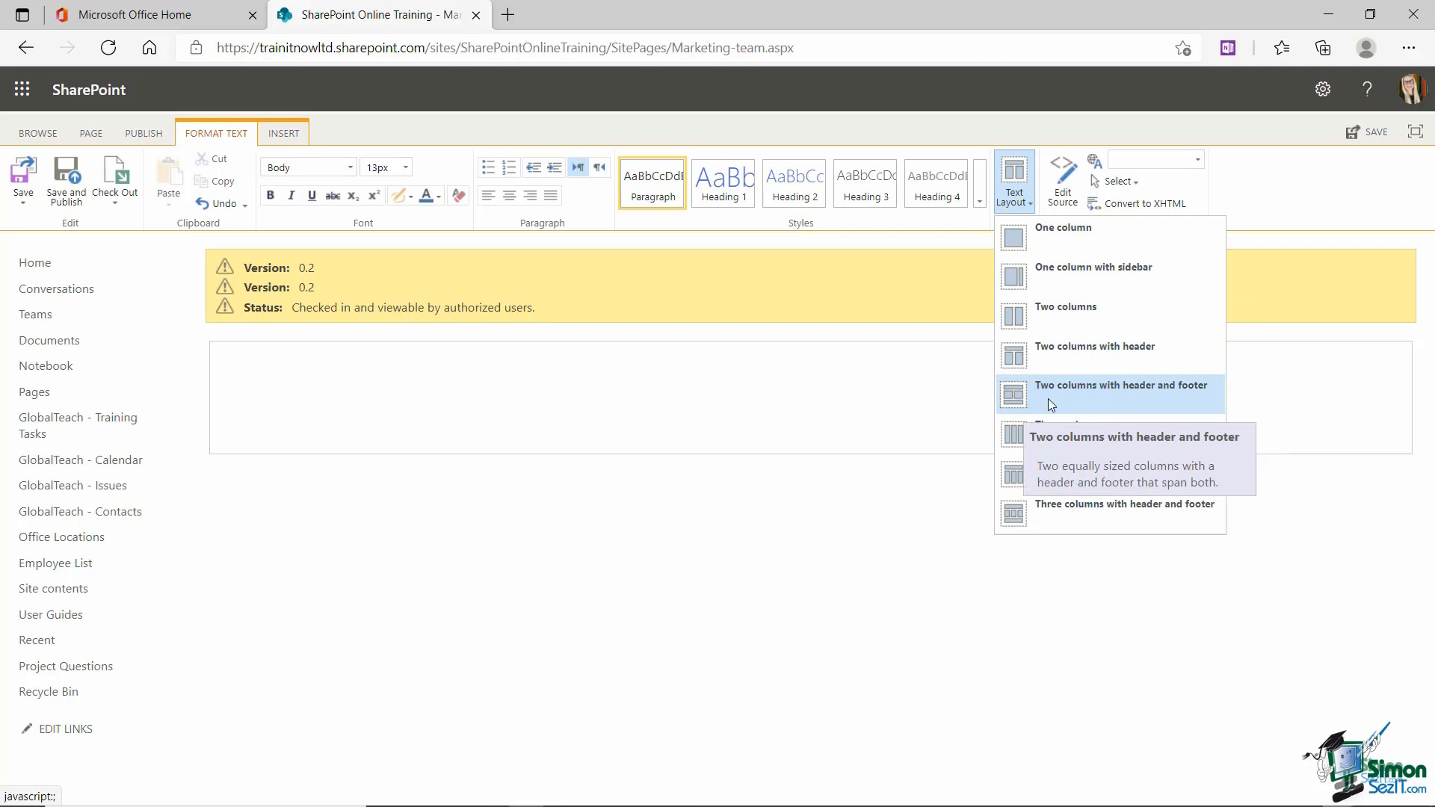
pyautogui.click(1150, 401)
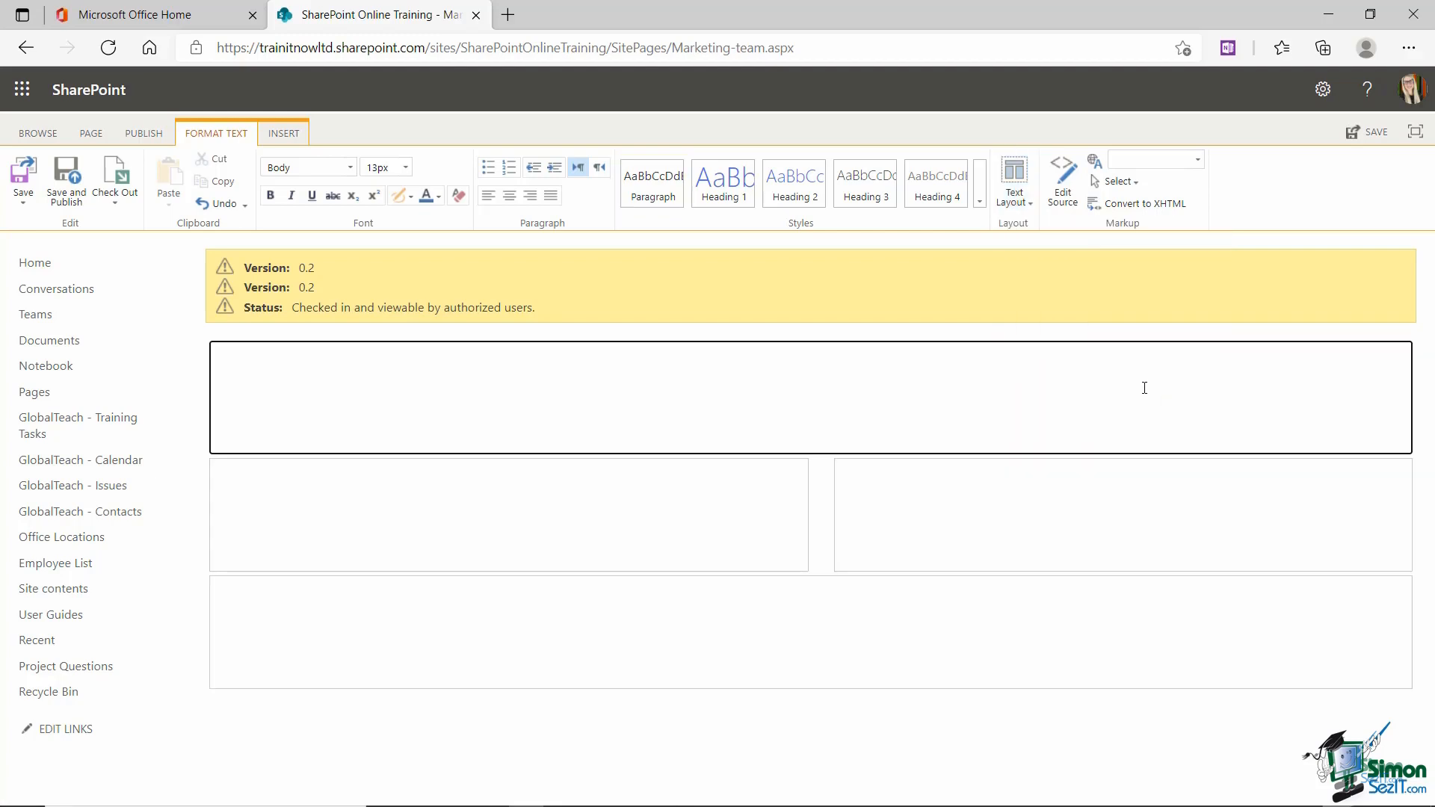
pyautogui.click(1109, 336)
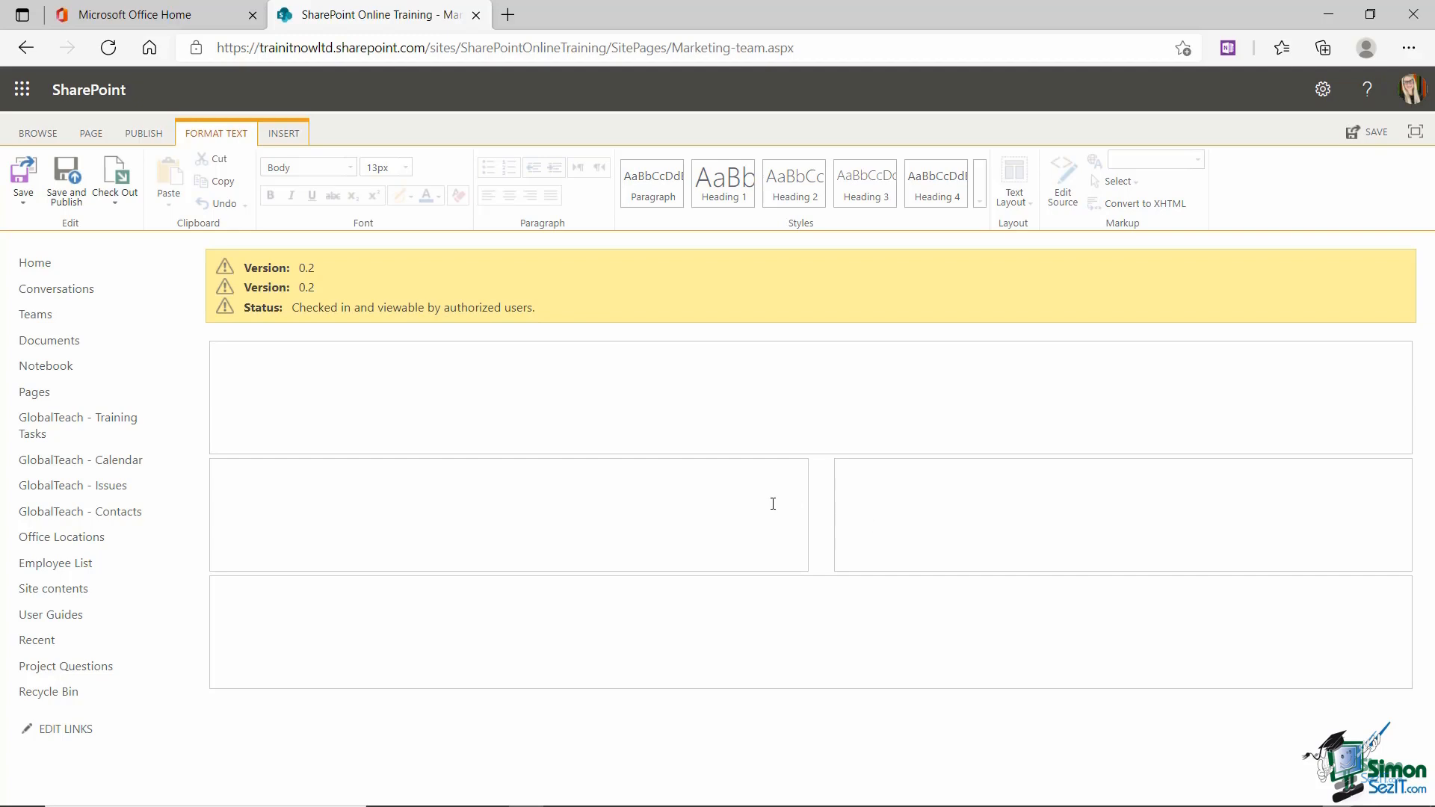
# Step: Type 'Marketing Team' into the header area and select the text
pyautogui.click(224, 359)
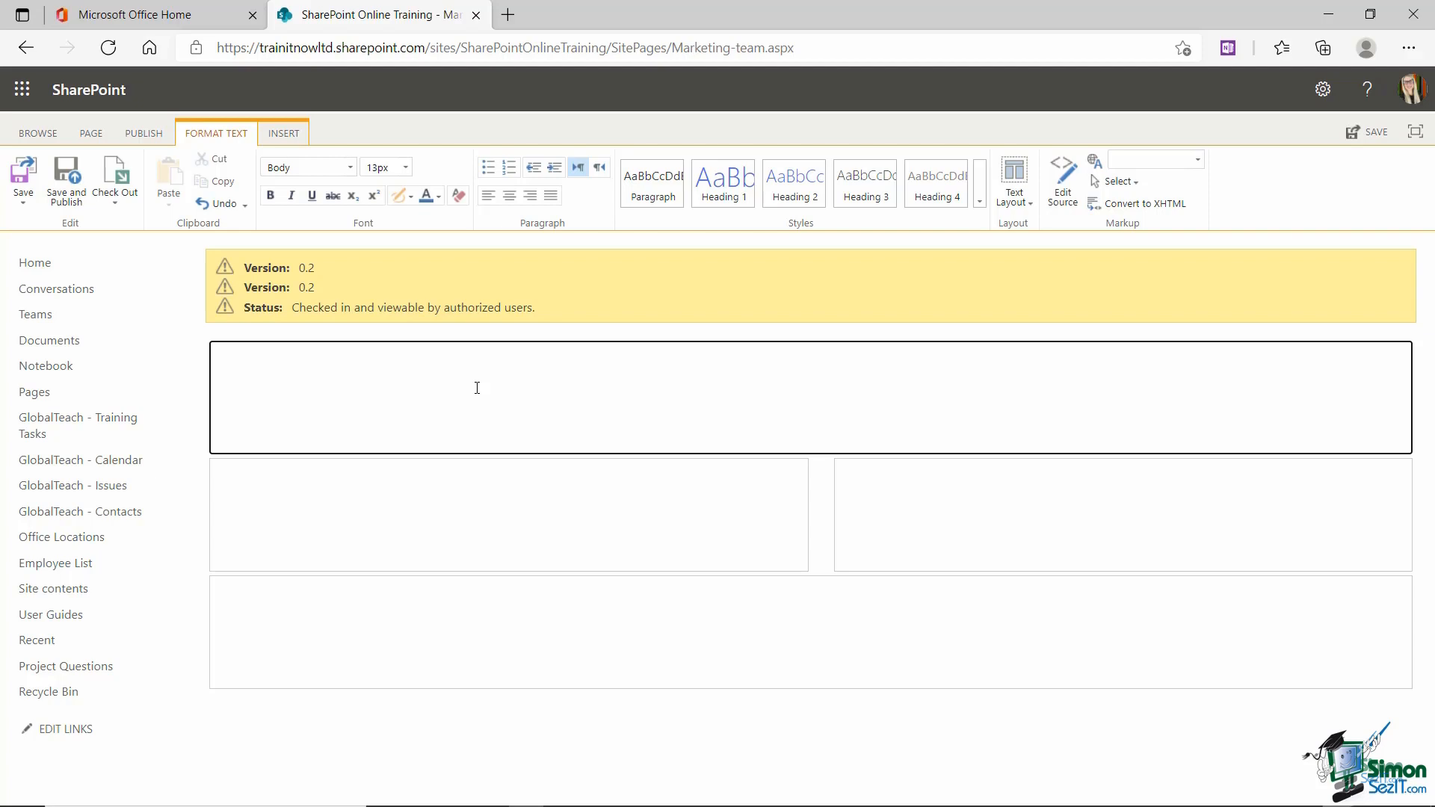
pyautogui.write('Marketing Team')
pyautogui.moveTo(313, 360); pyautogui.dragTo(210, 364)
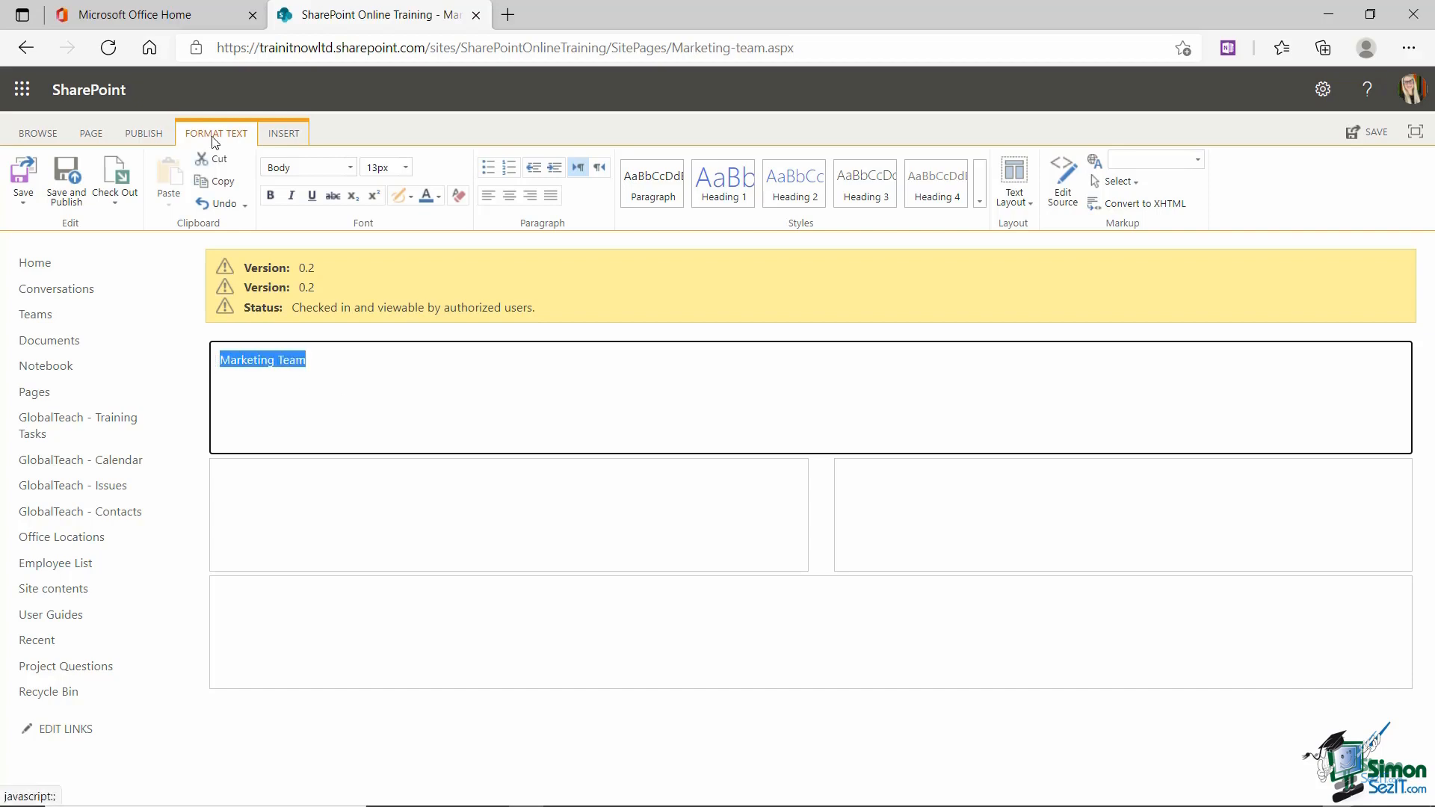
# Step: Make the Marketing Team heading 48 pt, bold and dark purple
pyautogui.click(351, 168)
pyautogui.click(351, 168)
pyautogui.click(406, 167)
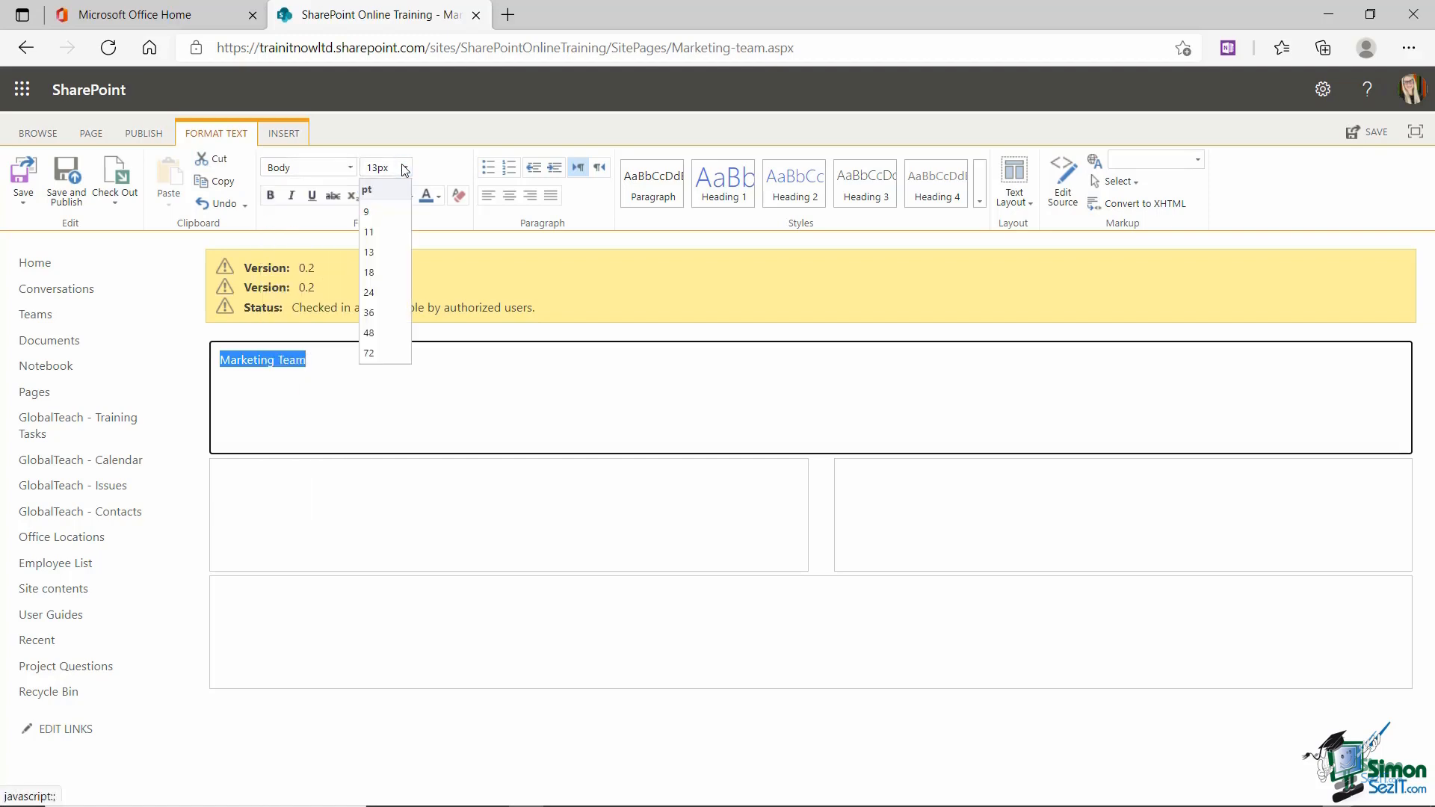
pyautogui.click(393, 333)
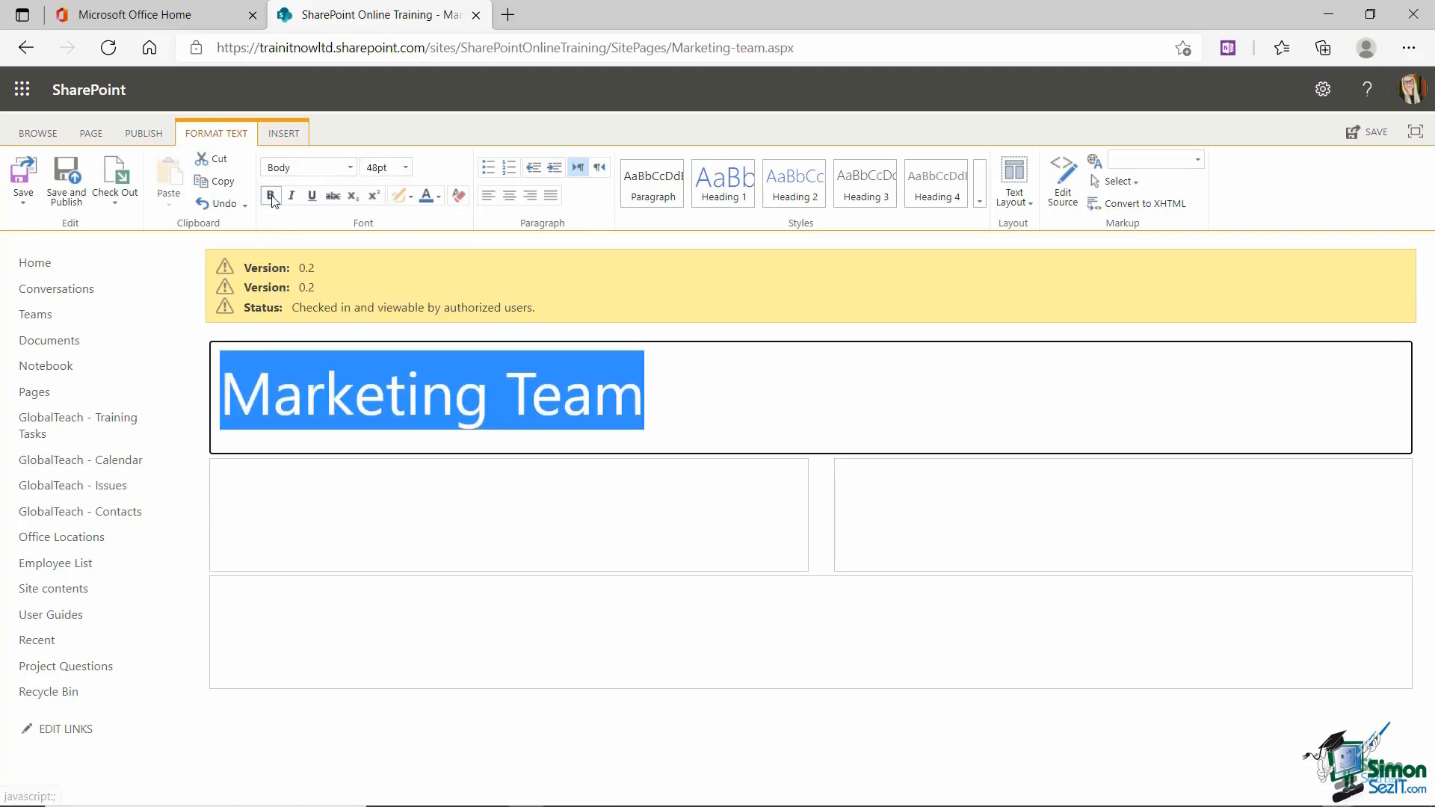
pyautogui.click(271, 195)
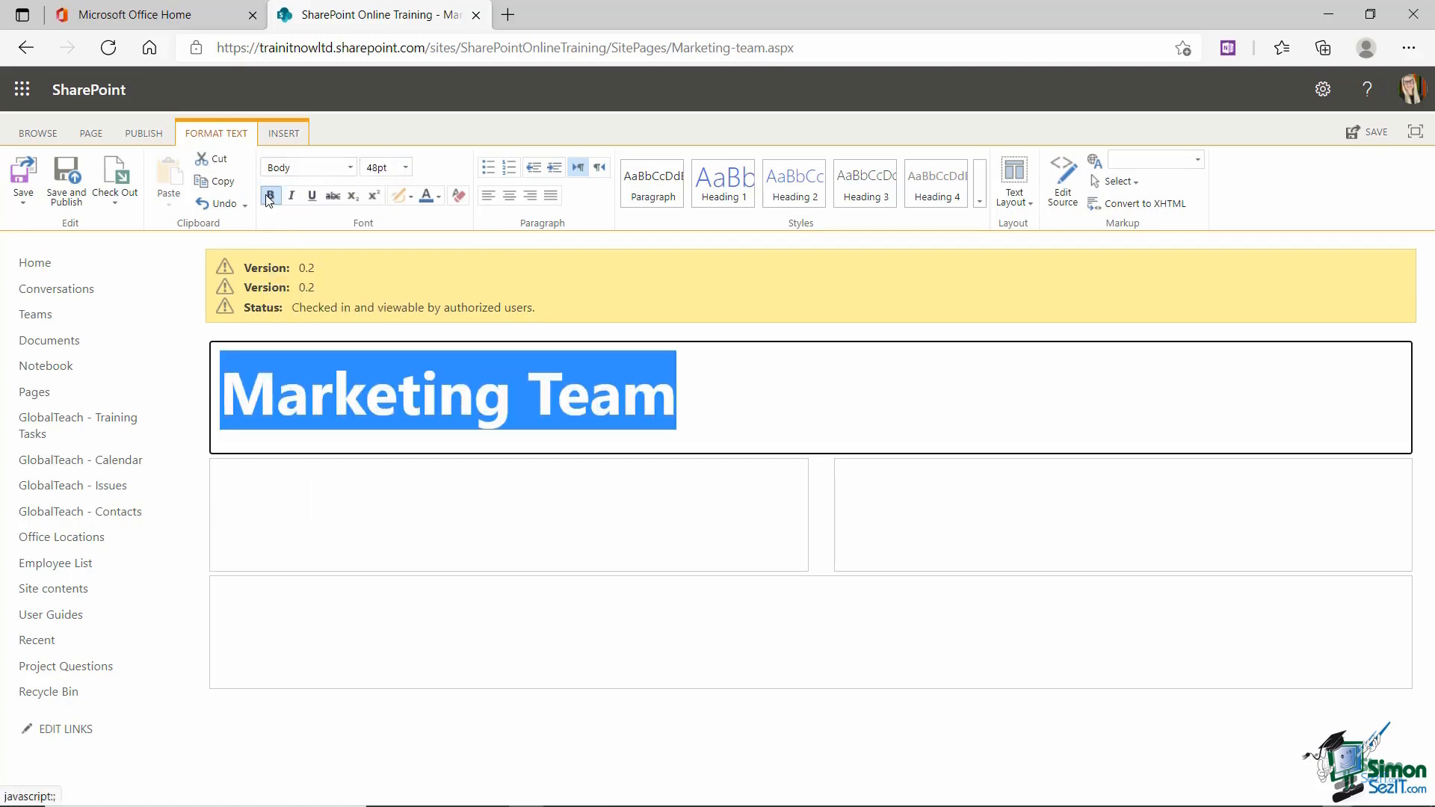
pyautogui.click(438, 196)
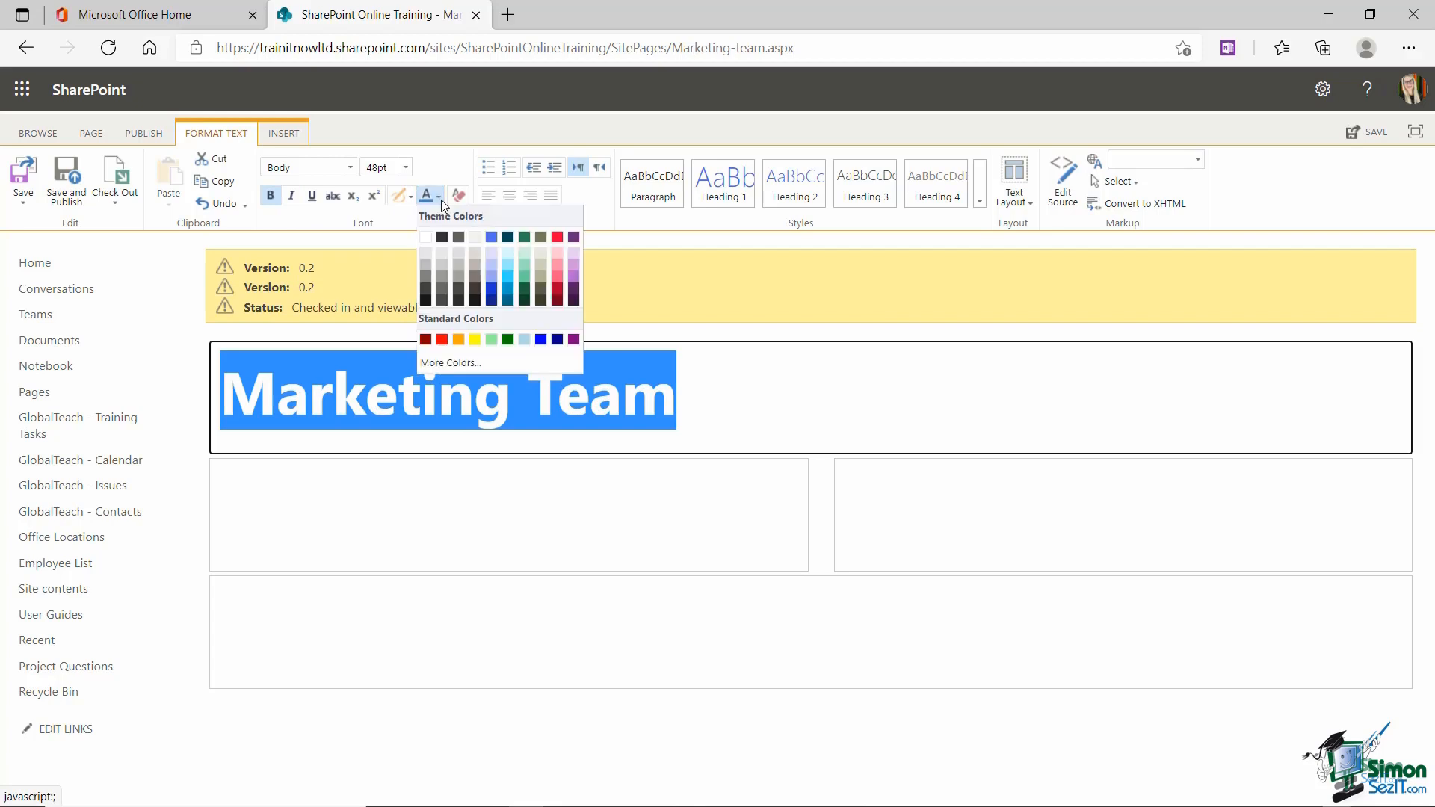
pyautogui.click(574, 293)
# Step: Centre the Marketing Team heading across the page
pyautogui.click(731, 392)
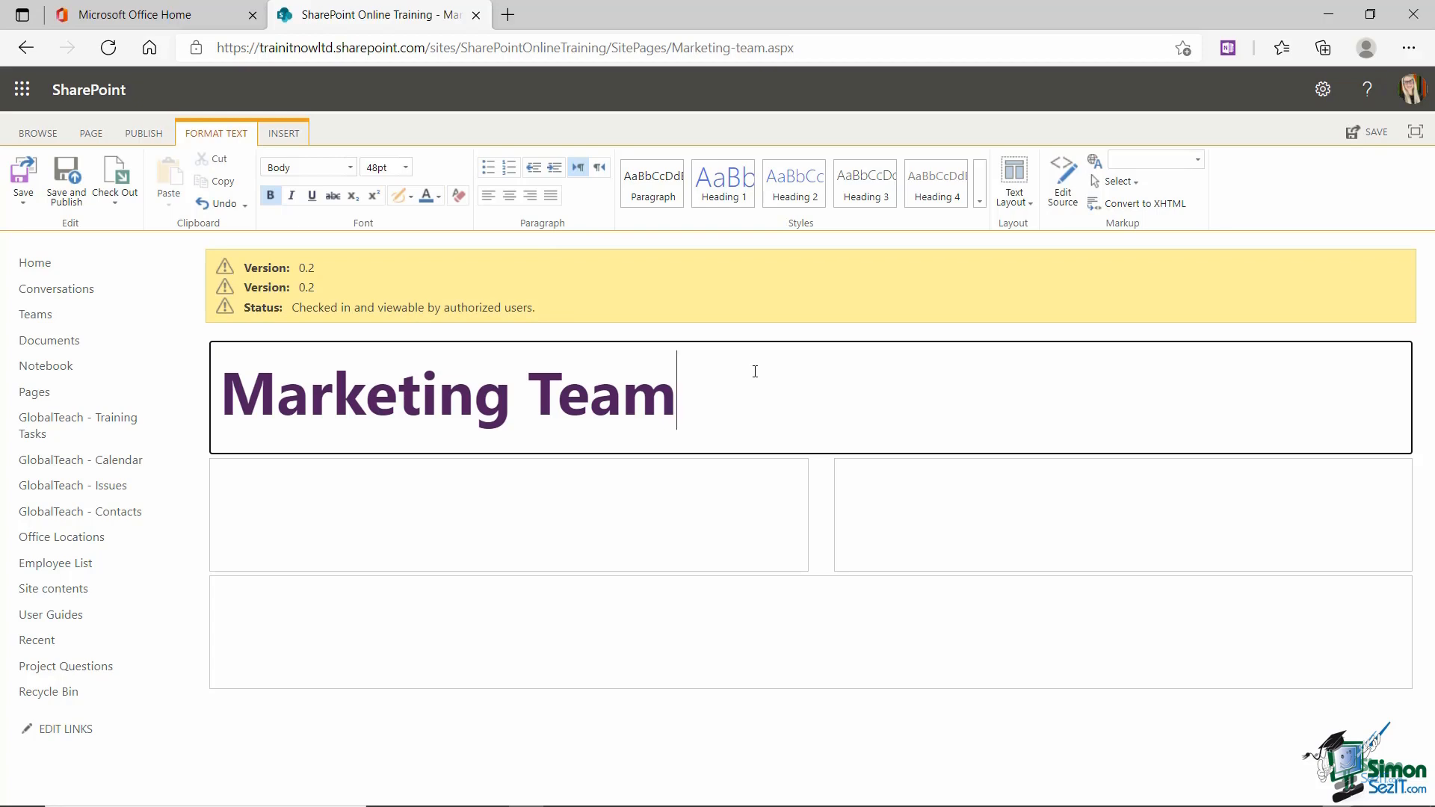
pyautogui.moveTo(755, 371); pyautogui.dragTo(217, 374)
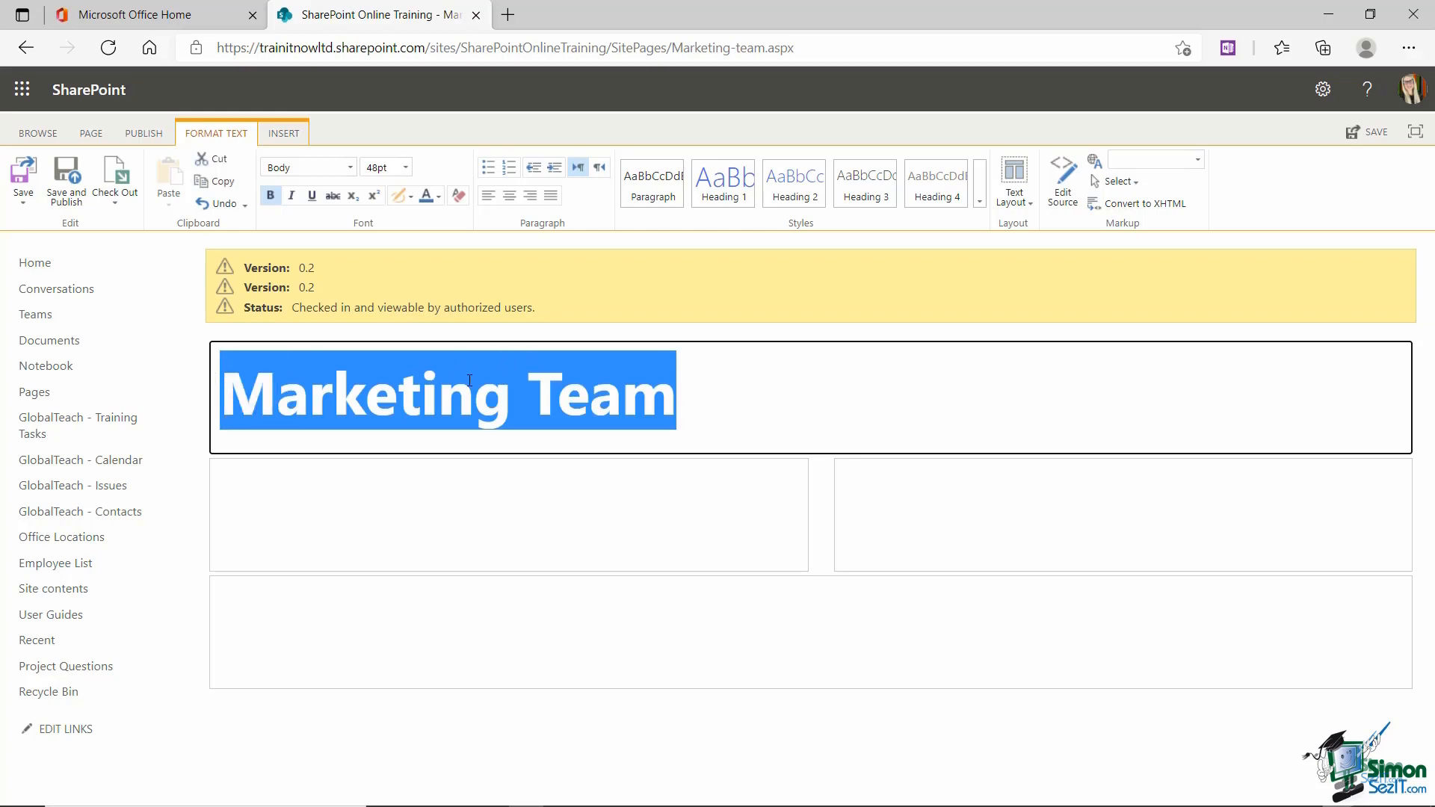
pyautogui.click(509, 196)
pyautogui.click(583, 619)
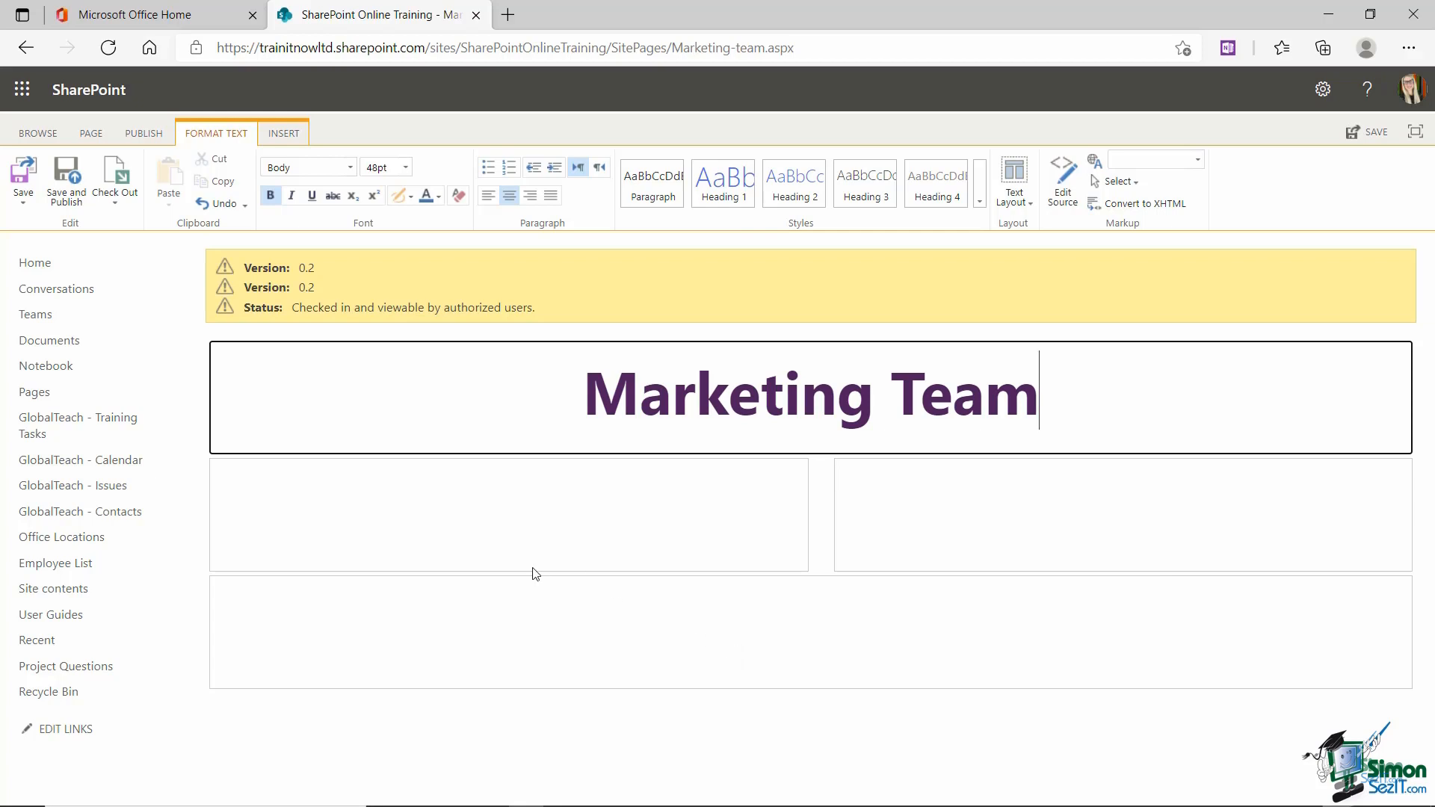
pyautogui.click(238, 482)
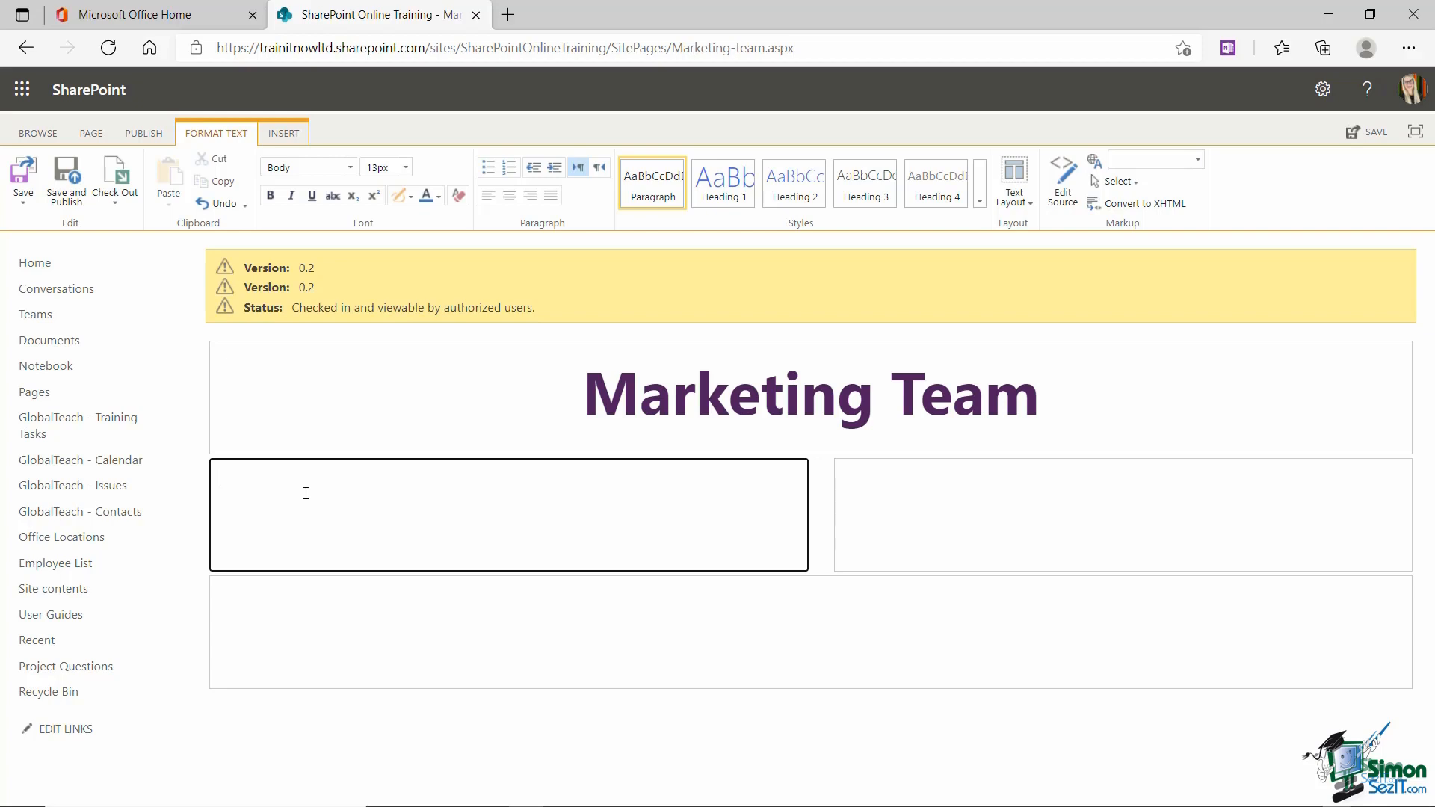
# Step: Enter the Marketing Team Leader and Marketing Manager titles, each with the person's name, e-mail and extension
pyautogui.write('Marketing Team Leader')
pyautogui.press('Return')
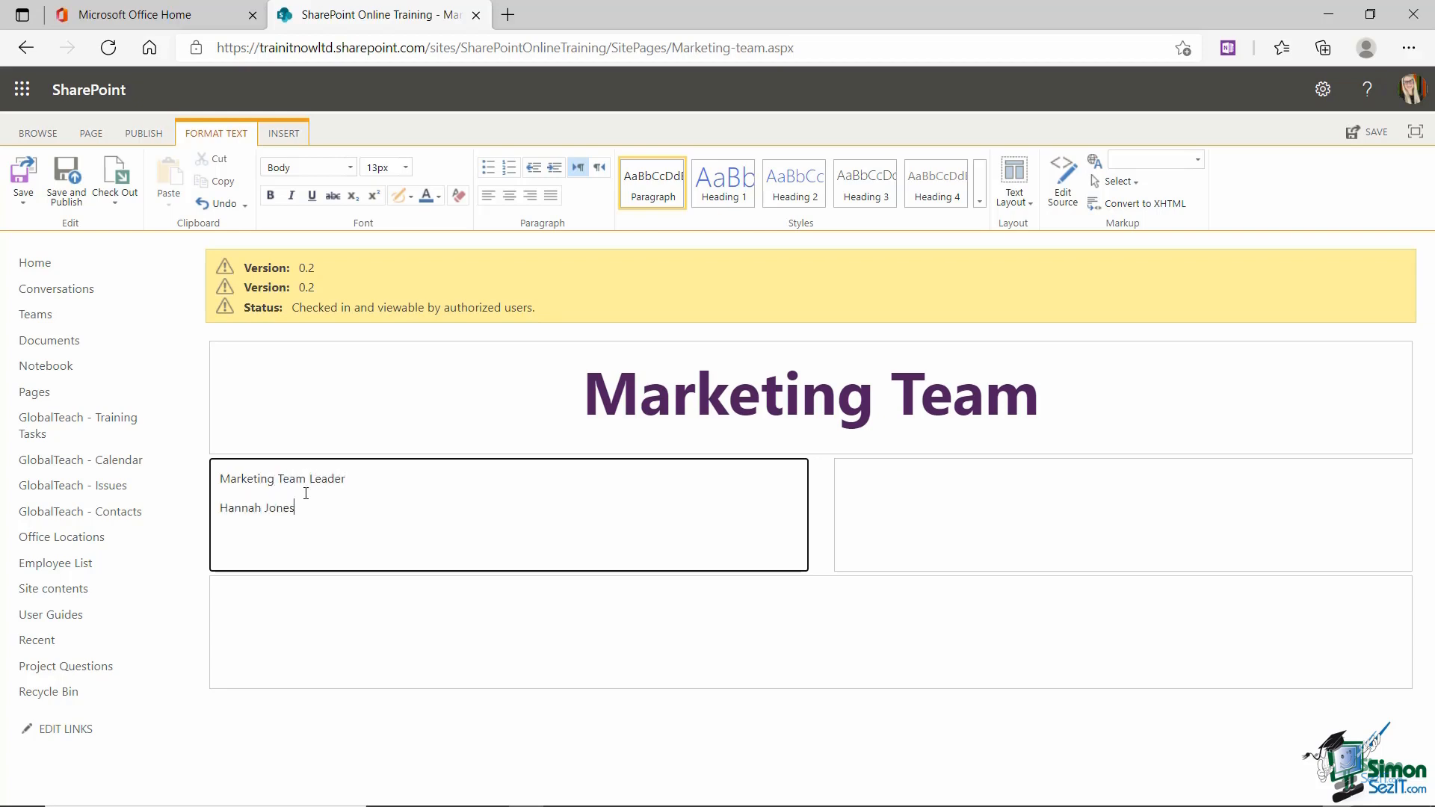
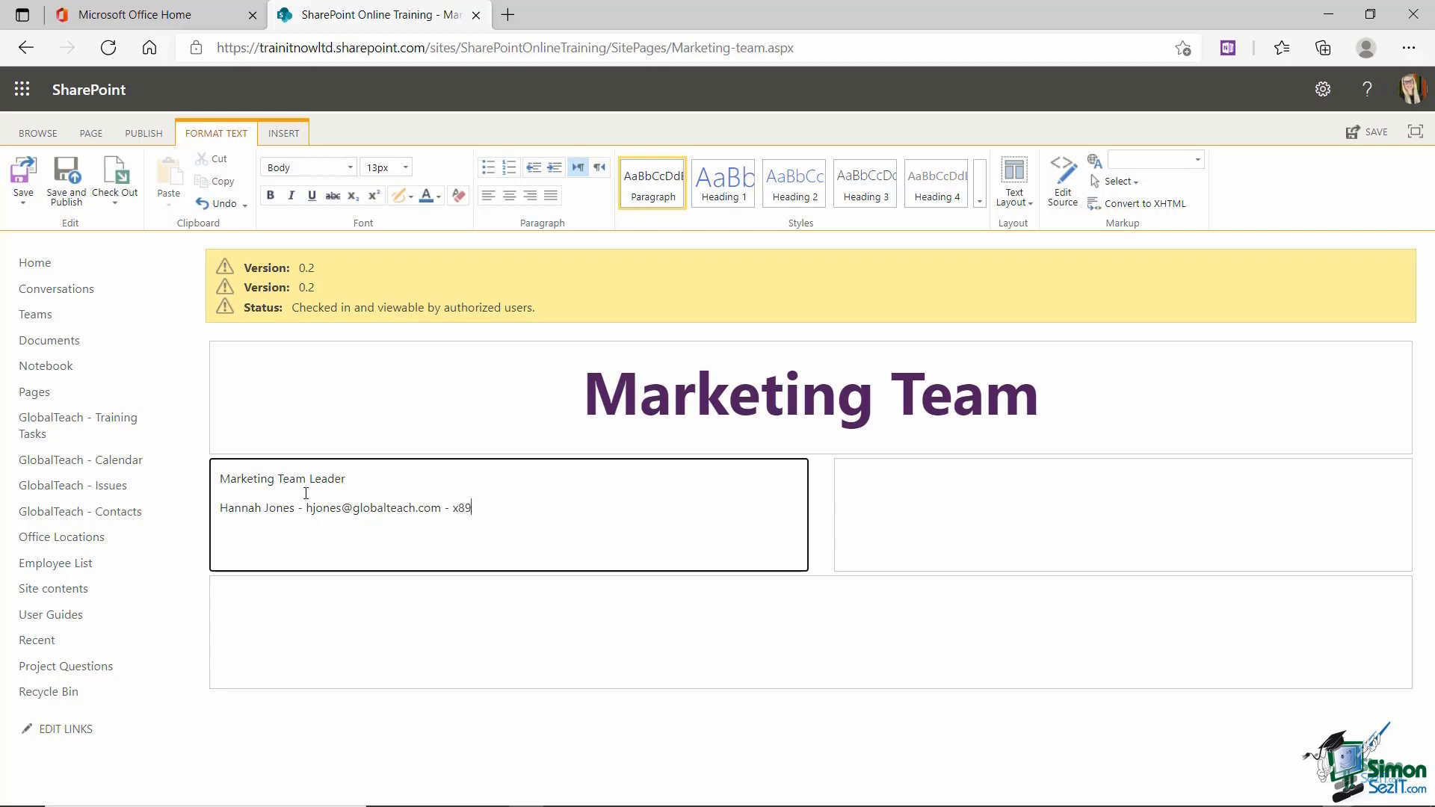
pyautogui.press('Return')
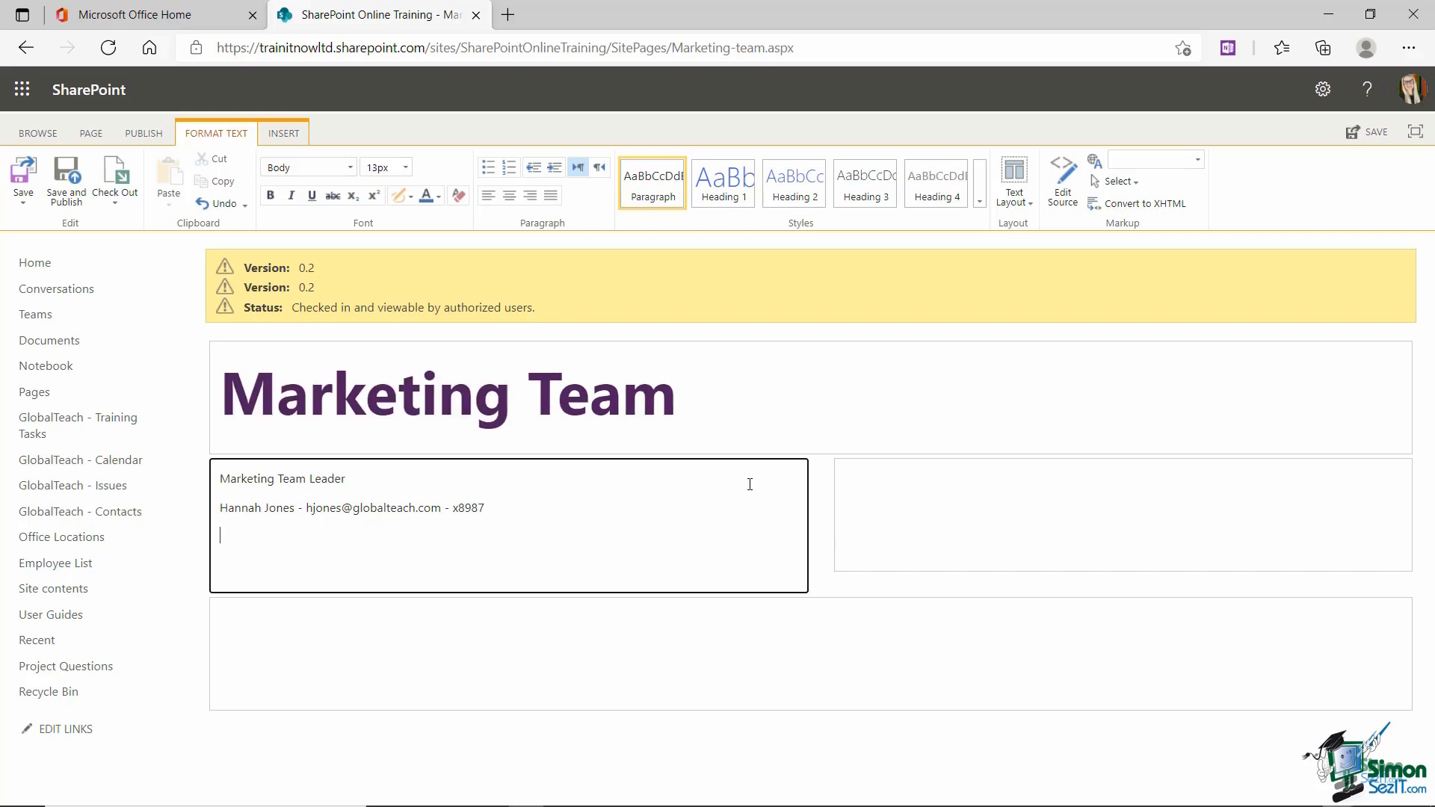
pyautogui.write('Marketing Manager')
pyautogui.press('Return')
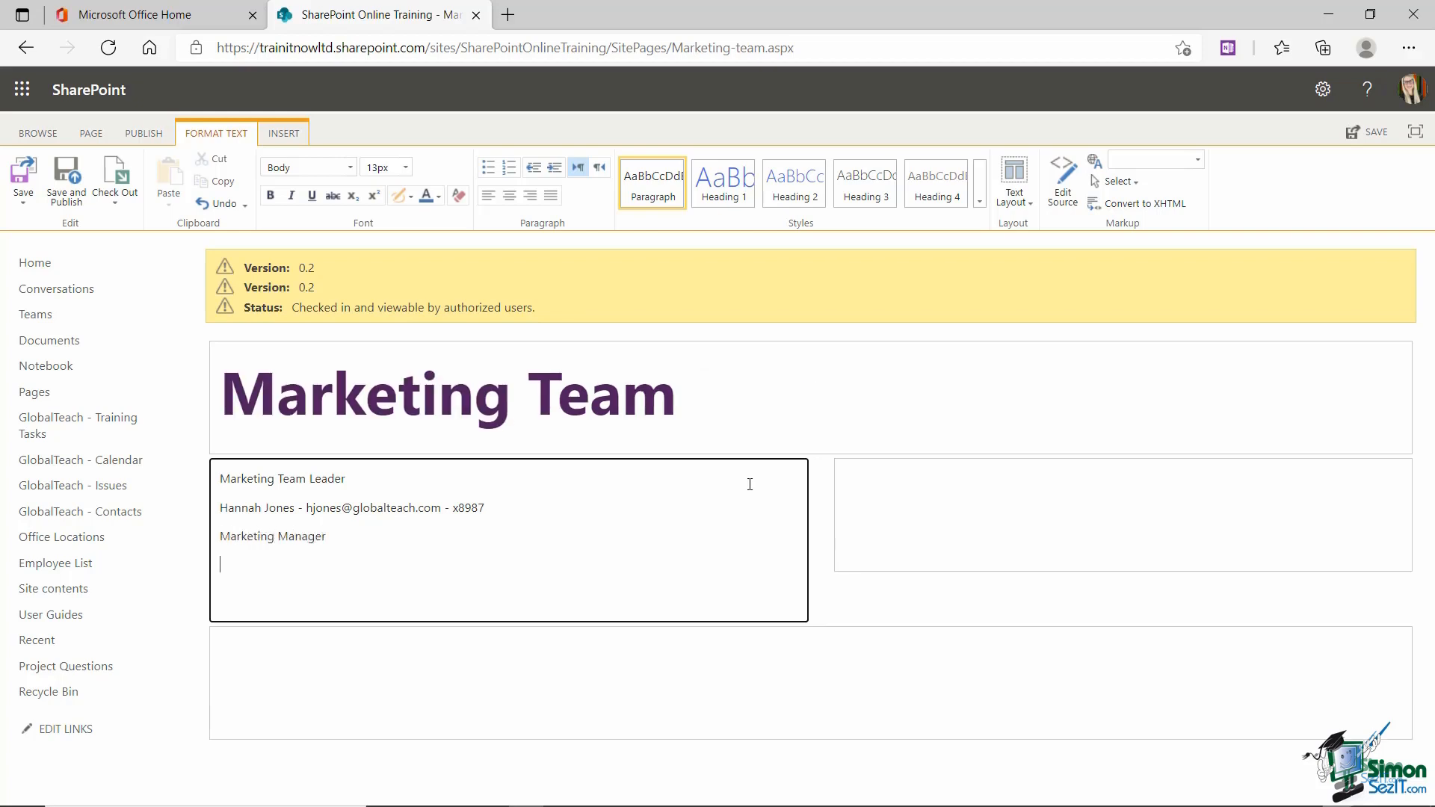
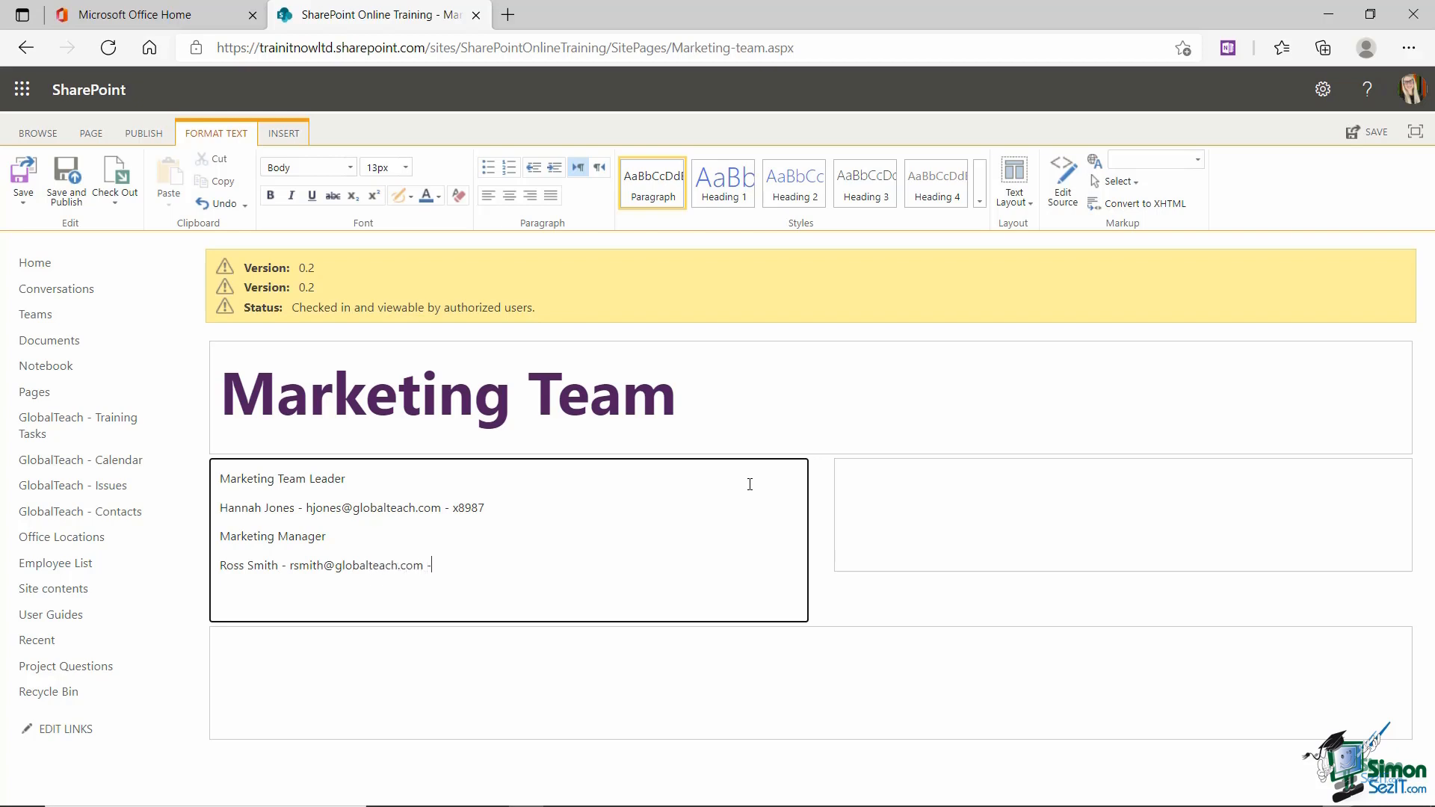
pyautogui.write('x3409')
# Step: Set the Marketing Team Leader and Marketing Manager titles to 11 pt
pyautogui.moveTo(345, 479); pyautogui.dragTo(218, 478)
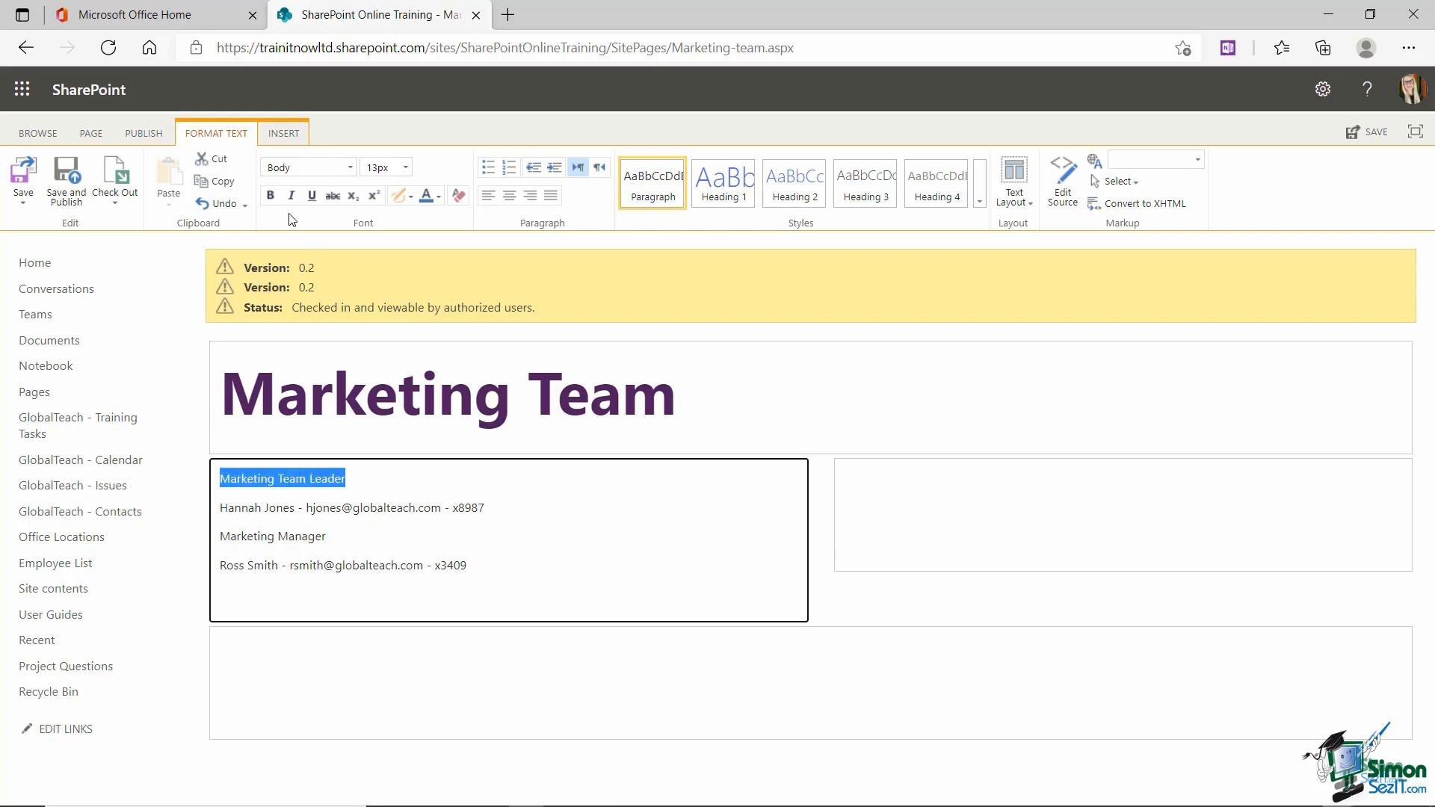
pyautogui.click(405, 168)
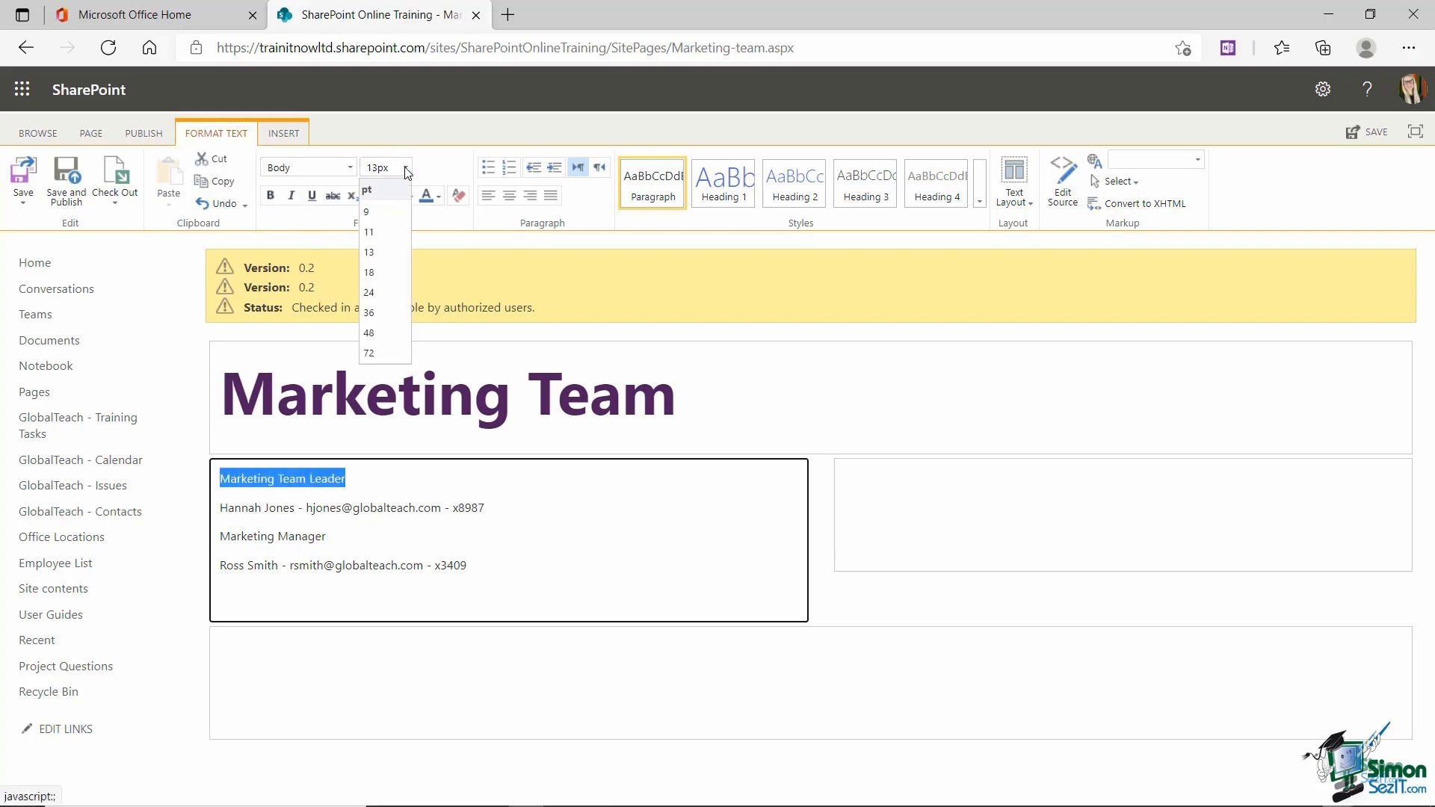
pyautogui.click(374, 235)
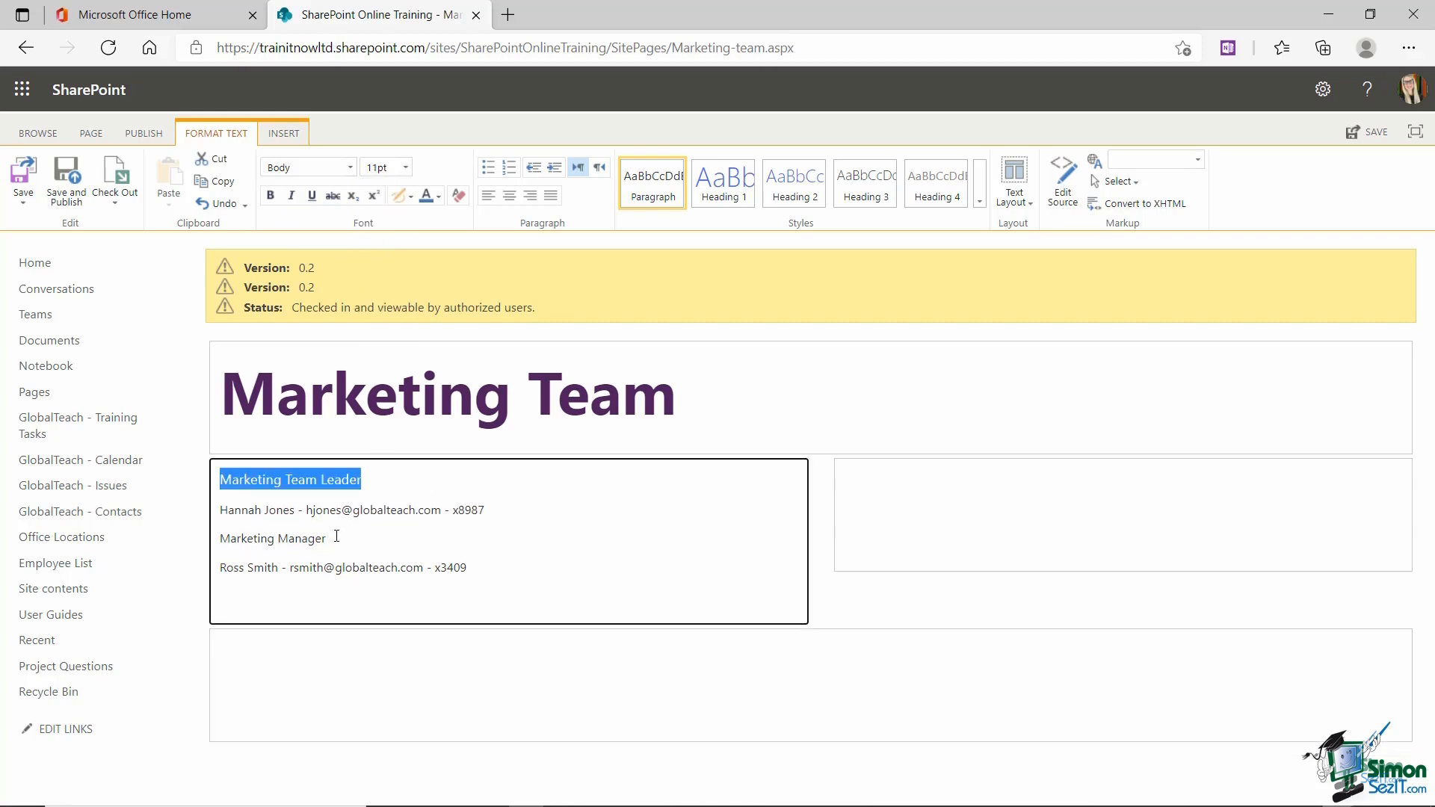
pyautogui.moveTo(336, 539); pyautogui.dragTo(201, 540)
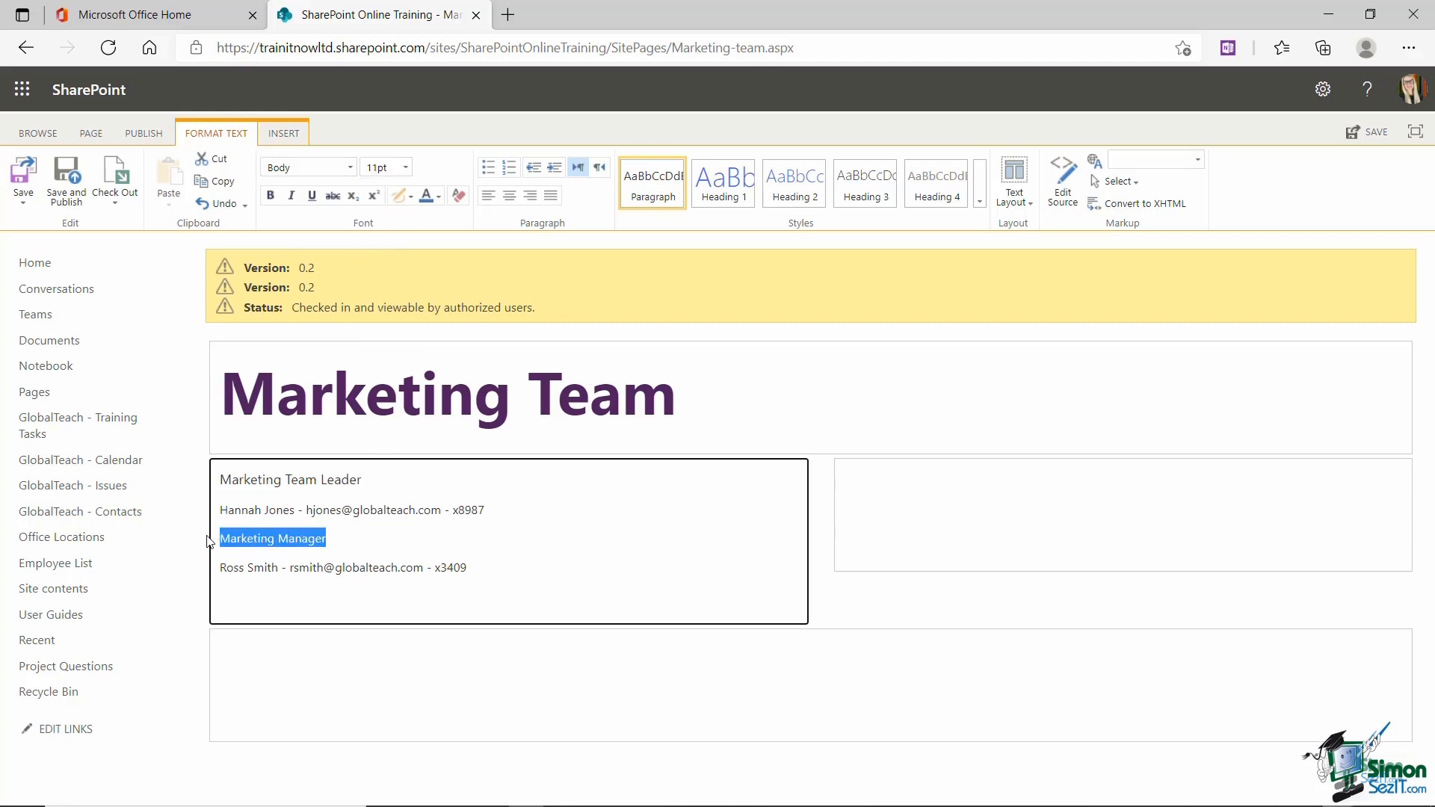
pyautogui.click(405, 168)
pyautogui.click(380, 237)
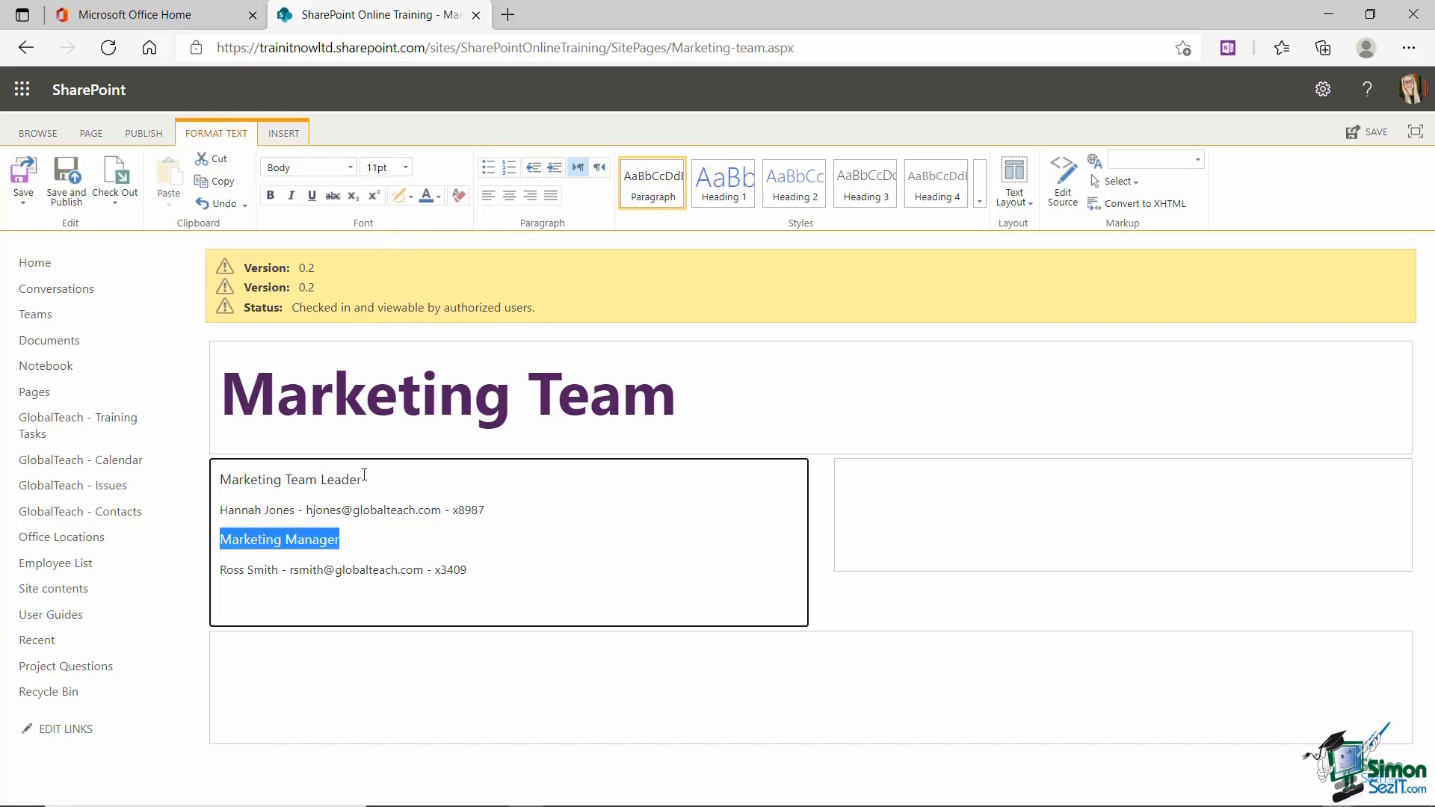
# Step: Bold both role titles and save the page
pyautogui.moveTo(372, 481)
pyautogui.mouseDown()
pyautogui.moveTo(232, 480)
pyautogui.moveTo(367, 478)
pyautogui.mouseUp()
pyautogui.click(274, 481)
pyautogui.click(270, 195)
pyautogui.moveTo(341, 539); pyautogui.dragTo(208, 539)
pyautogui.click(270, 196)
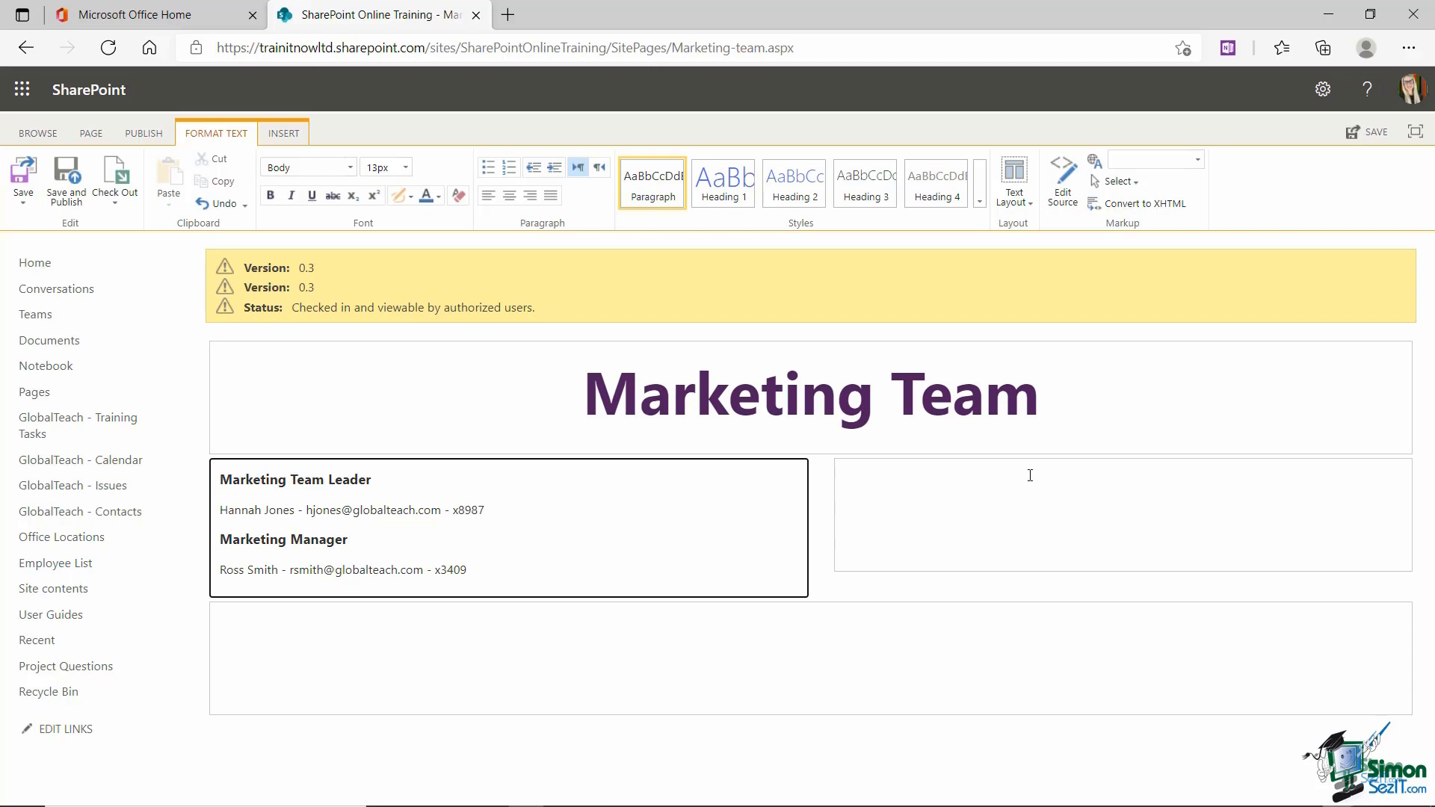
pyautogui.click(1374, 139)
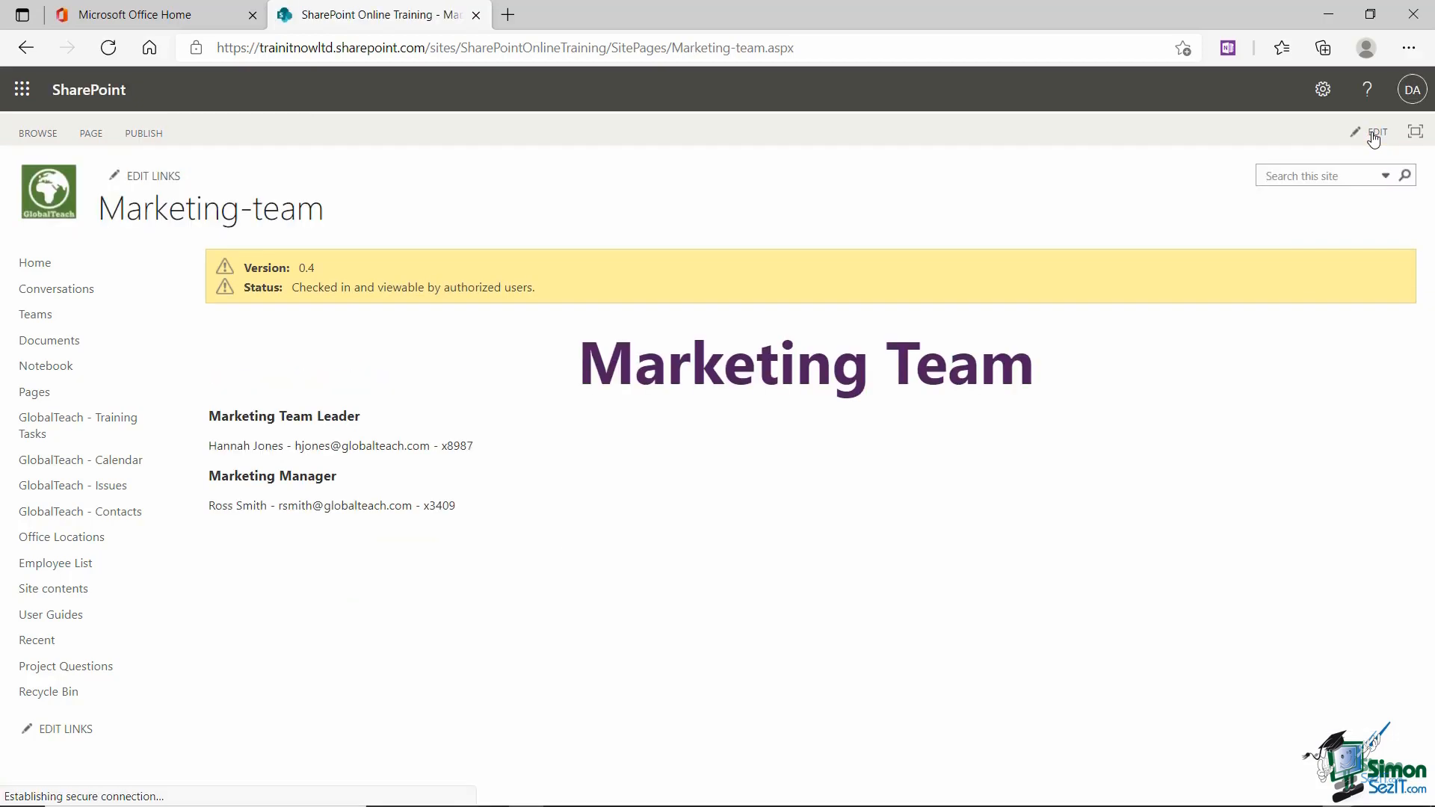